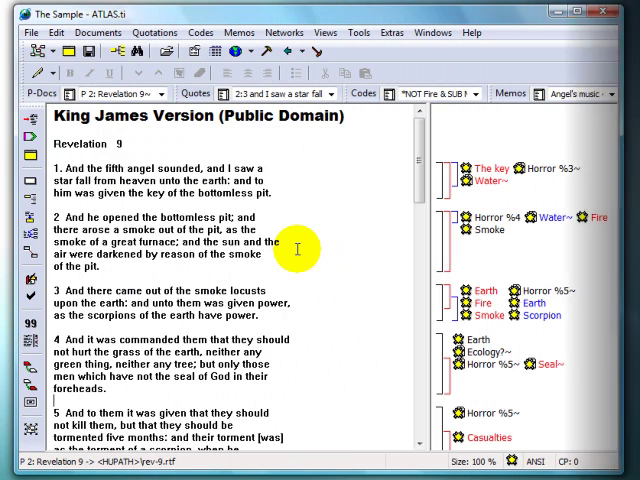
# Delete the Earth margin code from verse 3, keeping the quotations it leaves orphaned.
pyautogui.click(484, 291)
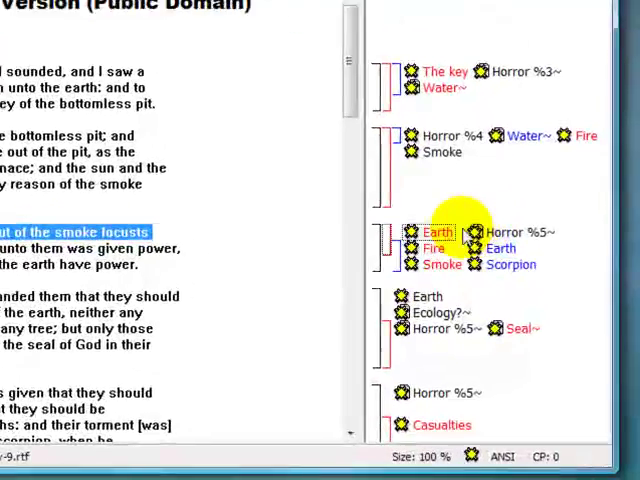
pyautogui.rightClick(440, 232)
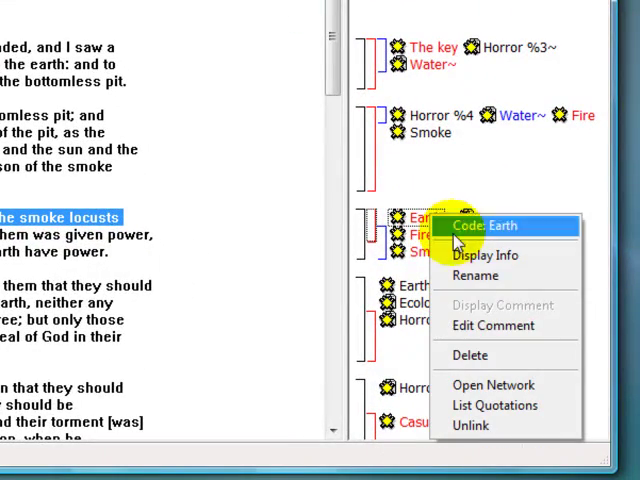
pyautogui.click(470, 355)
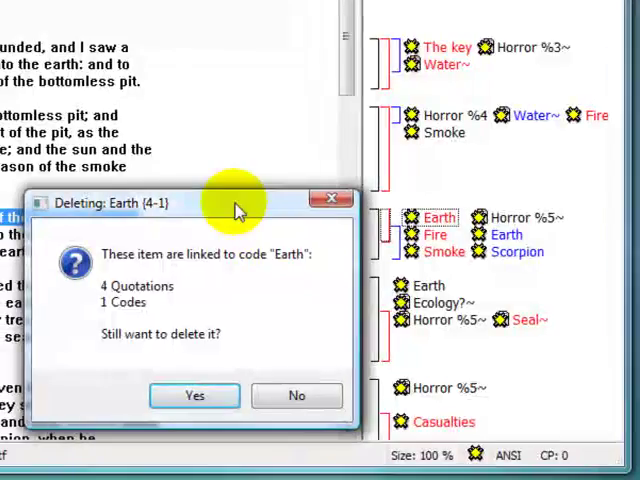
pyautogui.moveTo(240, 203); pyautogui.dragTo(348, 92)
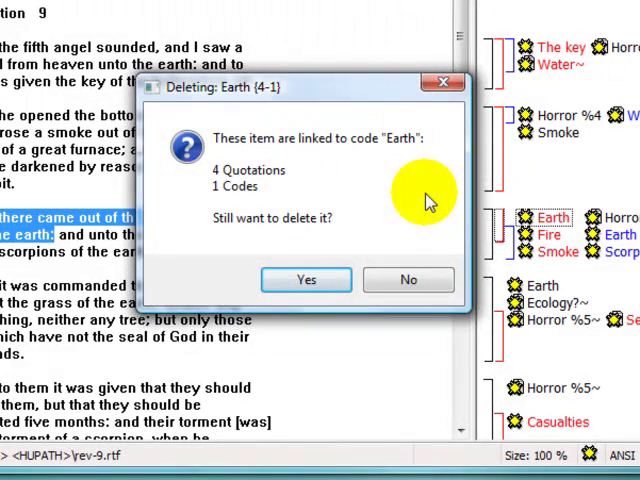
pyautogui.click(306, 279)
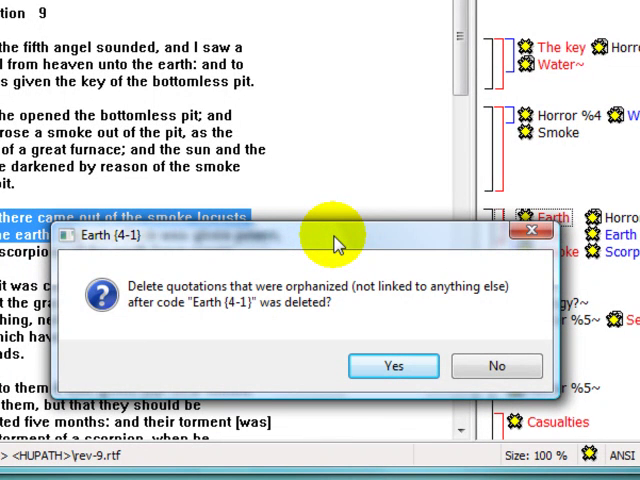
pyautogui.click(460, 368)
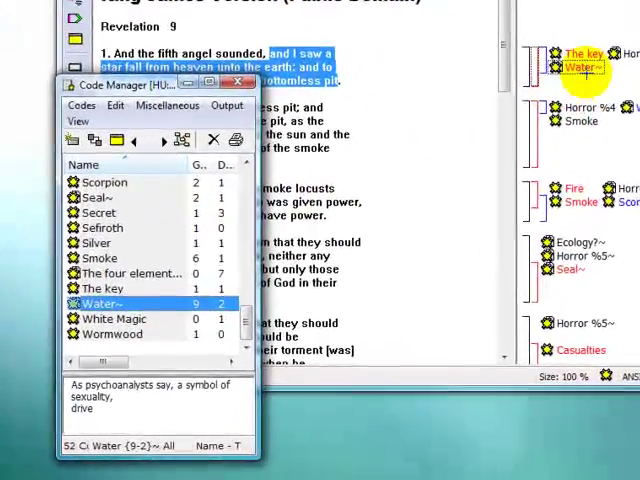
# Unlink the Water~ code from the verse 1 quotation so its count drops from 9 to 8.
pyautogui.click(585, 66)
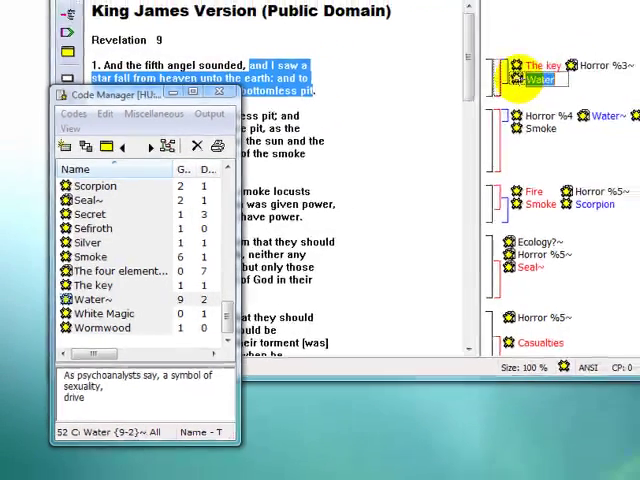
pyautogui.rightClick(595, 62)
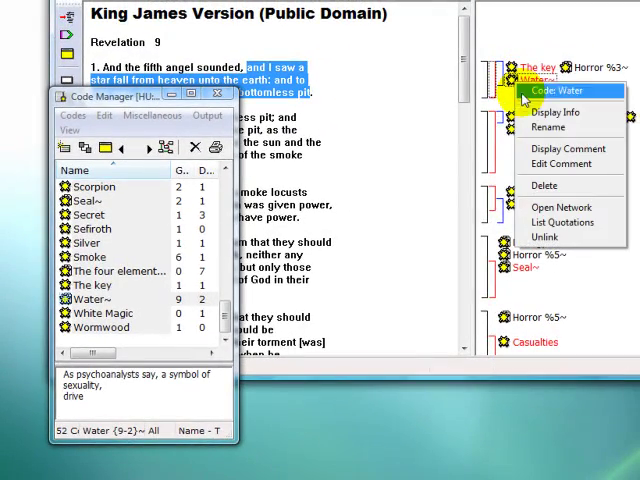
pyautogui.click(535, 239)
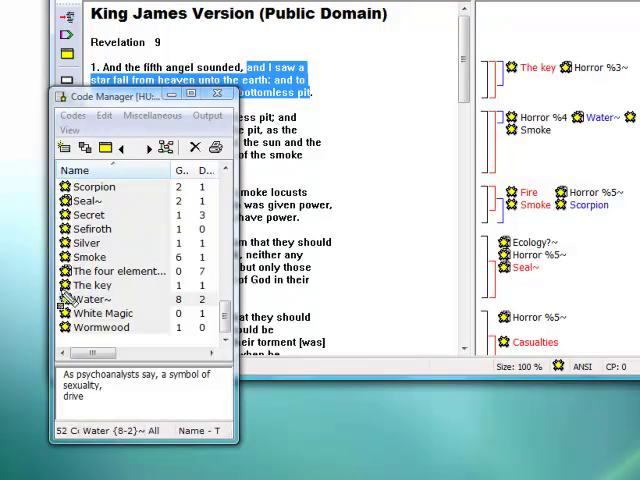
pyautogui.moveTo(88, 300); pyautogui.dragTo(218, 315)
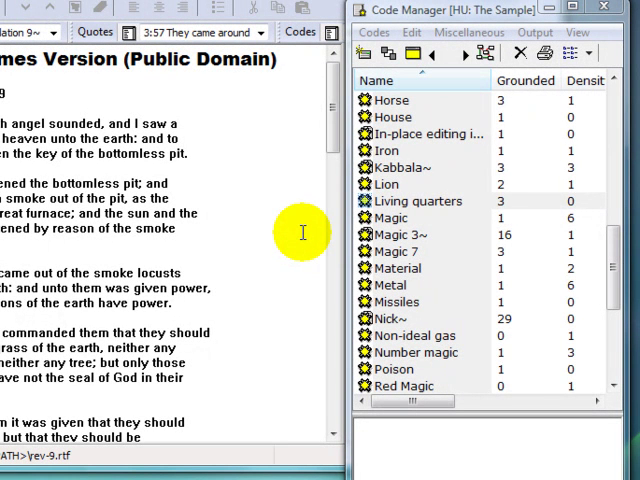
# Start Merge Codes with Living quarters as the target code.
pyautogui.click(458, 203)
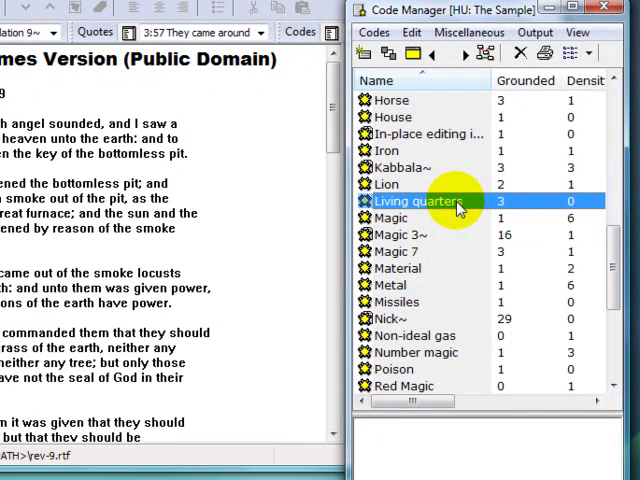
pyautogui.click(374, 33)
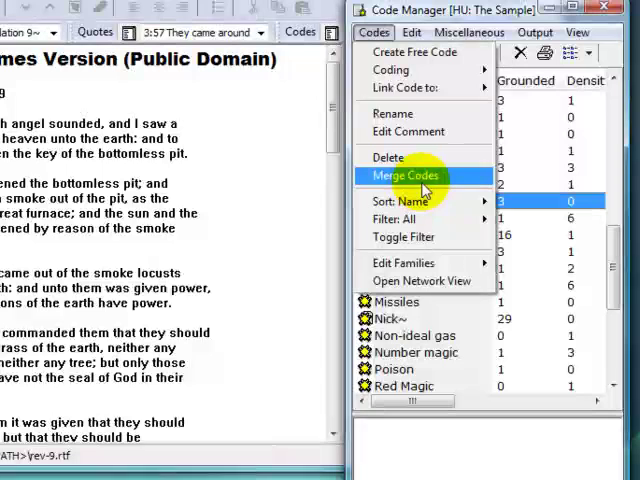
pyautogui.click(478, 178)
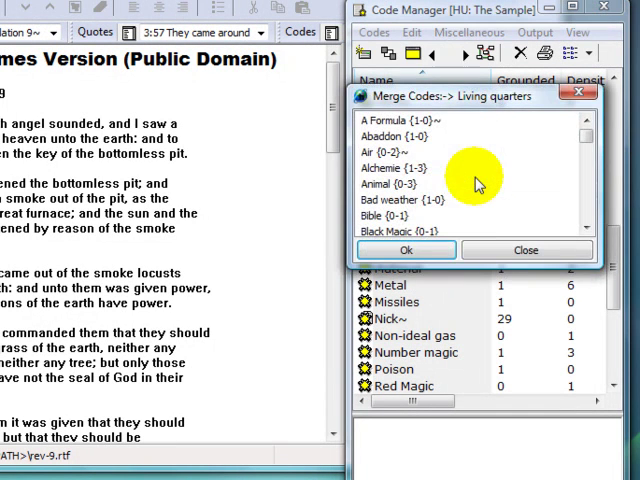
pyautogui.moveTo(483, 97); pyautogui.dragTo(215, 122)
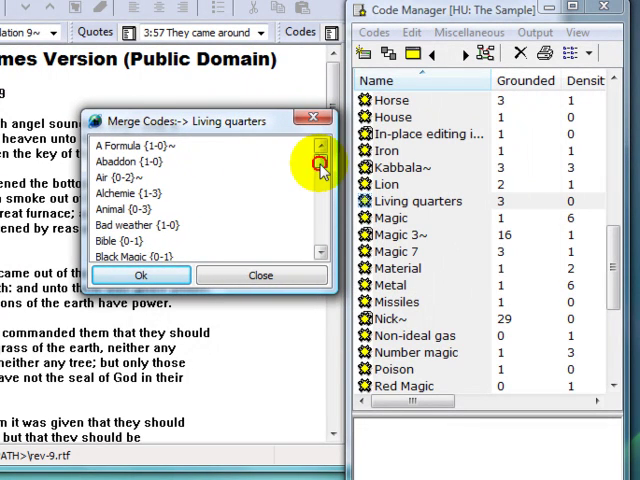
pyautogui.moveTo(320, 160); pyautogui.dragTo(320, 184)
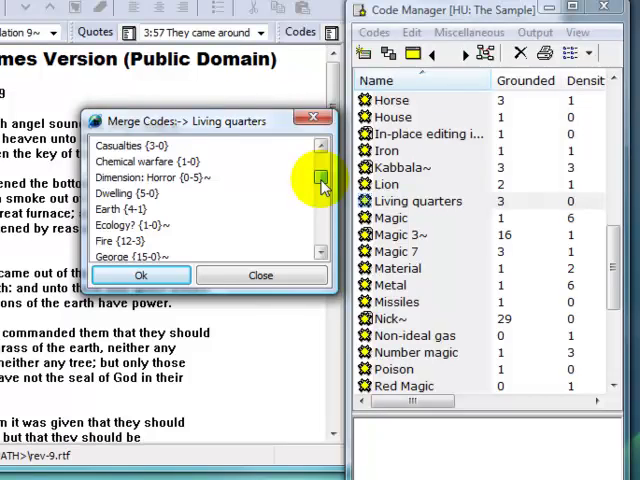
# Mark Dwelling, Home and House as the codes to merge.
pyautogui.click(125, 193)
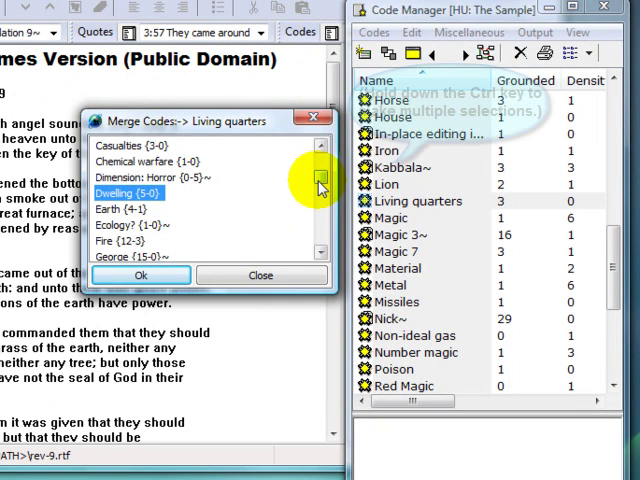
pyautogui.moveTo(318, 180); pyautogui.dragTo(318, 190)
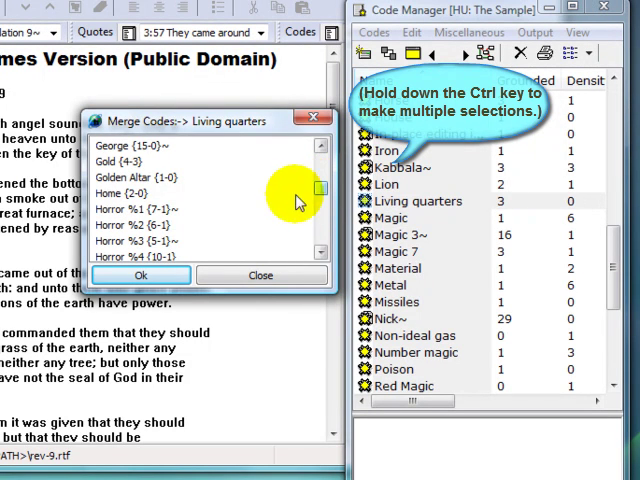
pyautogui.keyDown('ctrl'); pyautogui.click(135, 193); pyautogui.keyUp('ctrl')
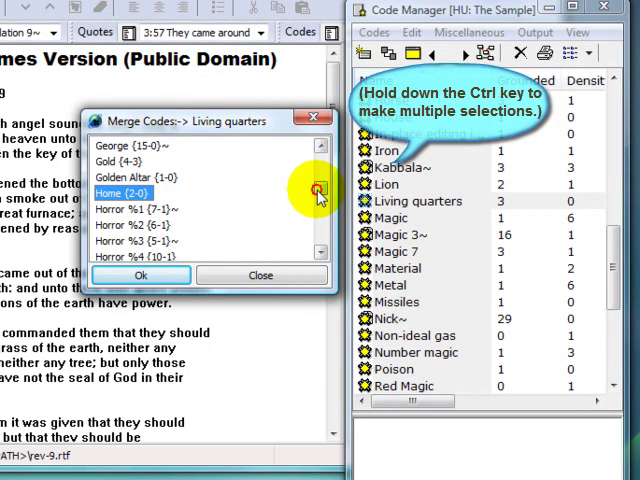
pyautogui.moveTo(318, 188); pyautogui.dragTo(318, 200)
pyautogui.keyDown('ctrl'); pyautogui.click(125, 225); pyautogui.keyUp('ctrl')
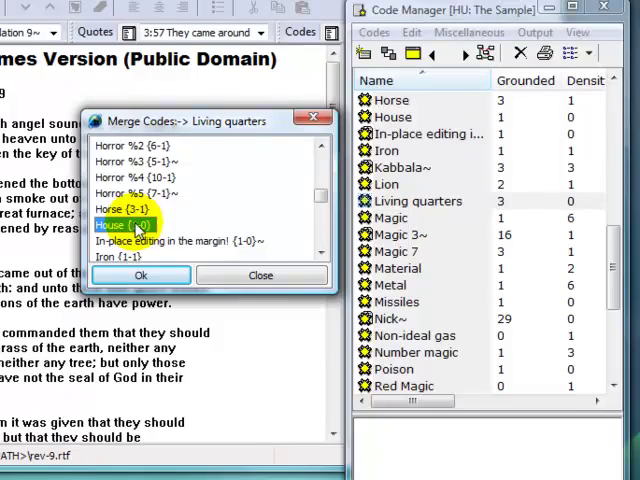
# Carry out the merge so Living quarters holds 11 quotations, dismissing the report.
pyautogui.click(183, 278)
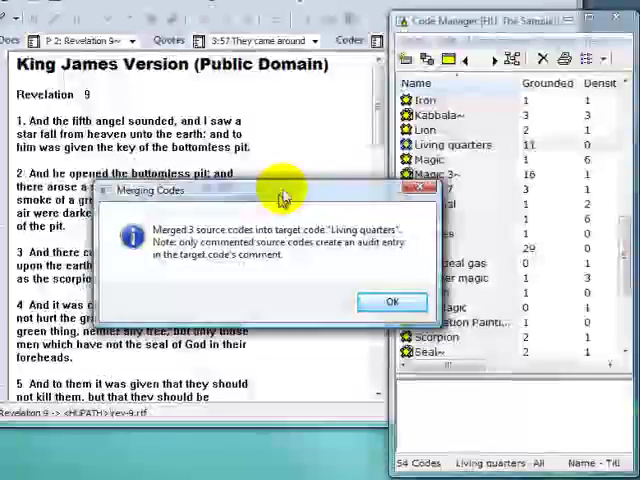
pyautogui.moveTo(232, 237); pyautogui.dragTo(314, 150)
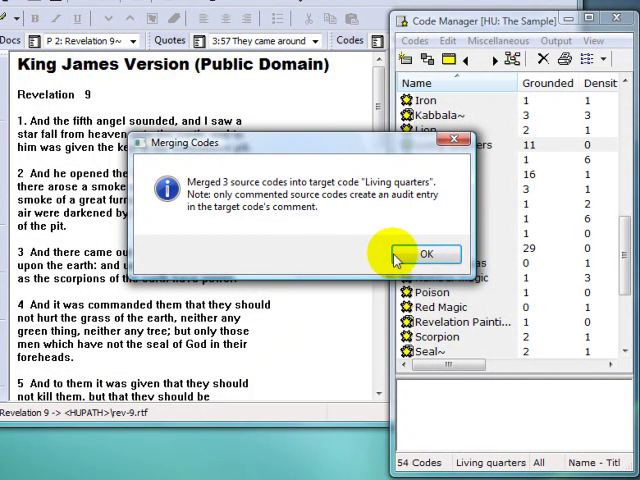
pyautogui.click(426, 254)
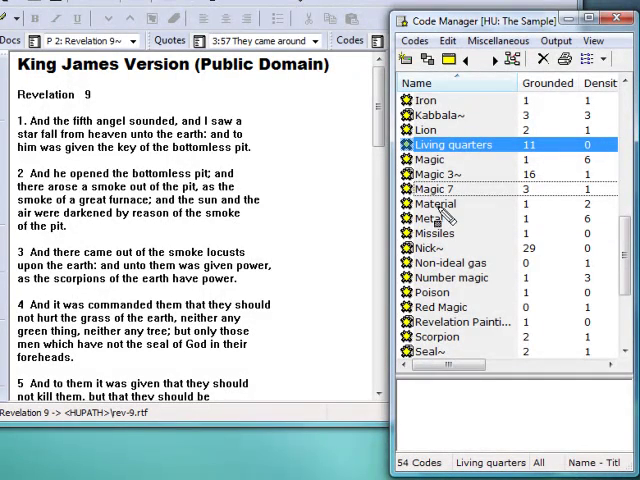
pyautogui.moveTo(408, 150); pyautogui.dragTo(555, 165)
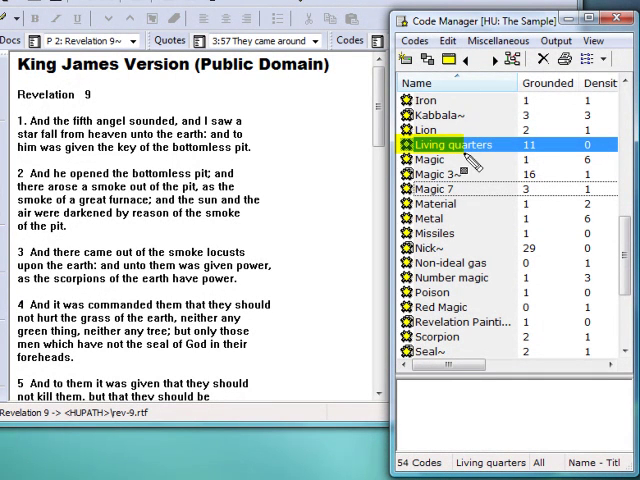